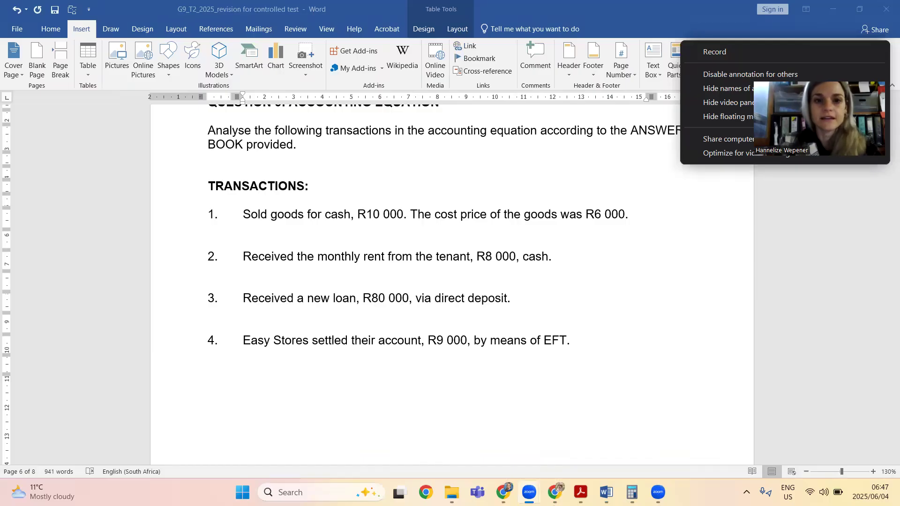
Bring the G9_T4 answer book to the front and scroll to Question 3's table.
key("Escape")
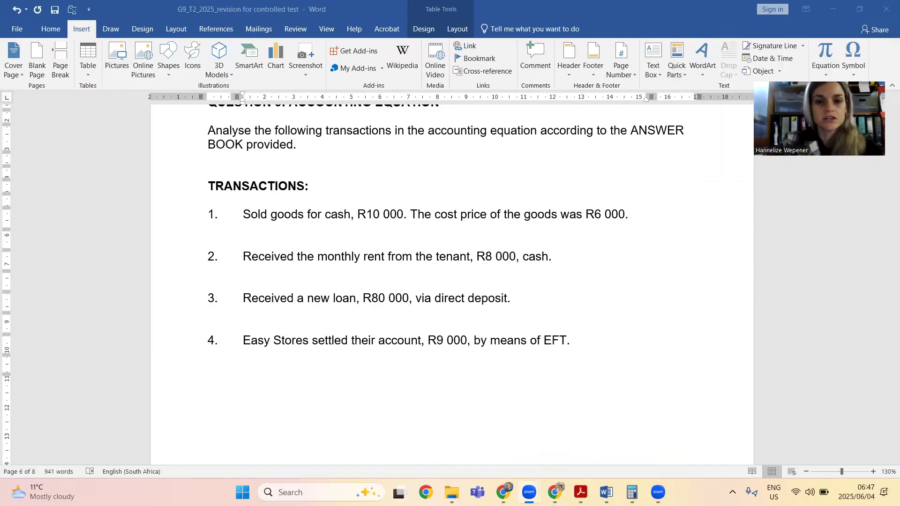
mouse_move(606, 491)
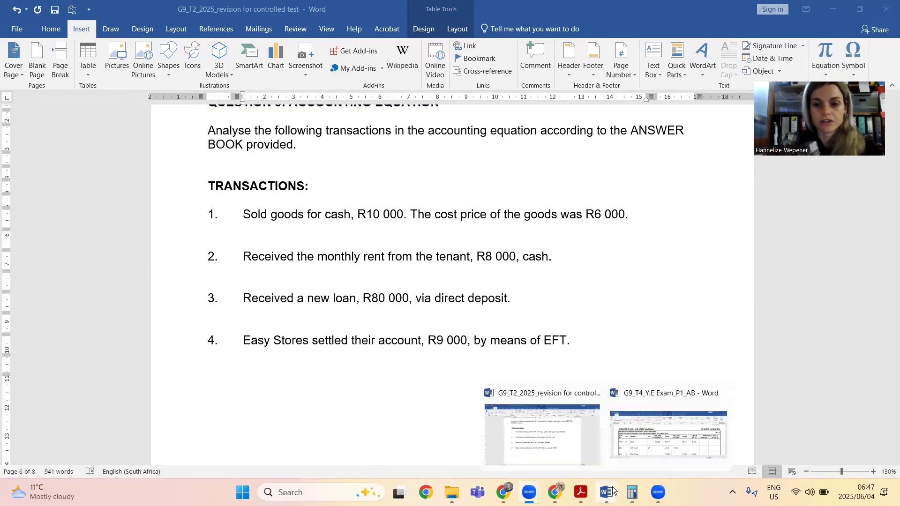
left_click(610, 391)
scroll(616, 309, "down", 15)
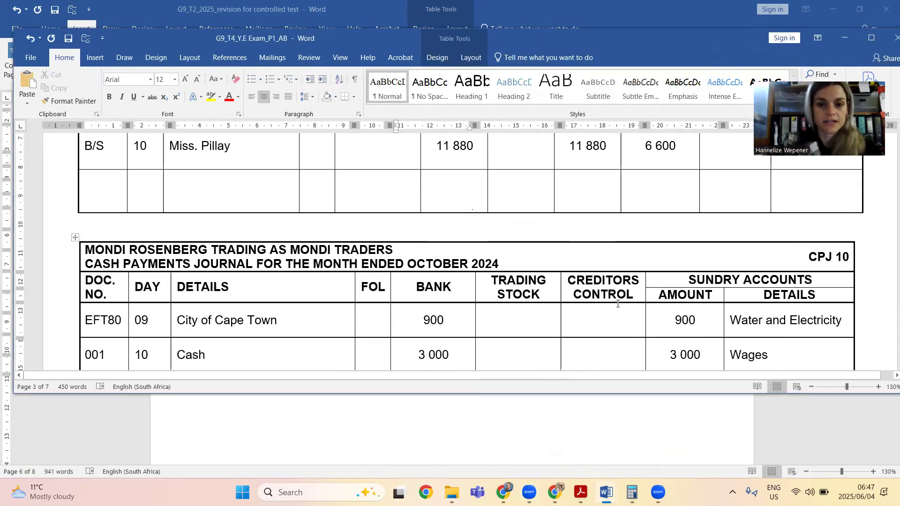
scroll(617, 304, "down", 5)
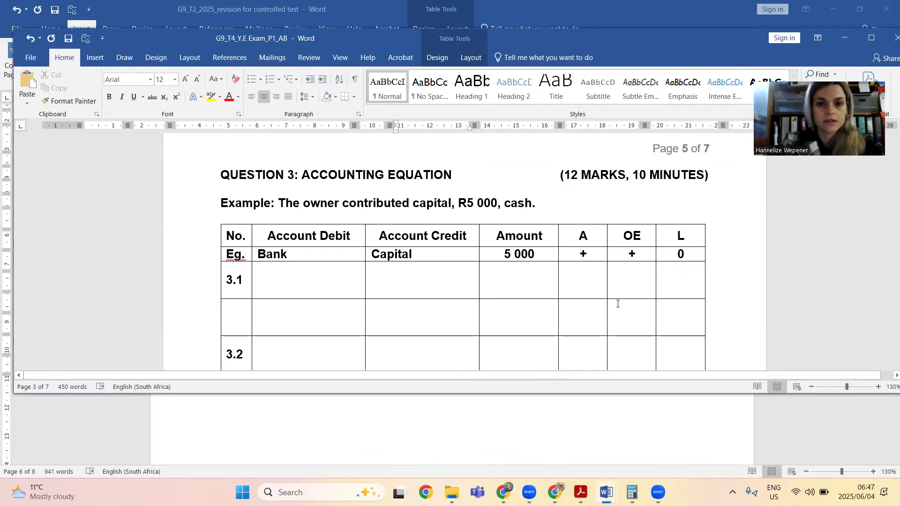
scroll(618, 303, "down", 2)
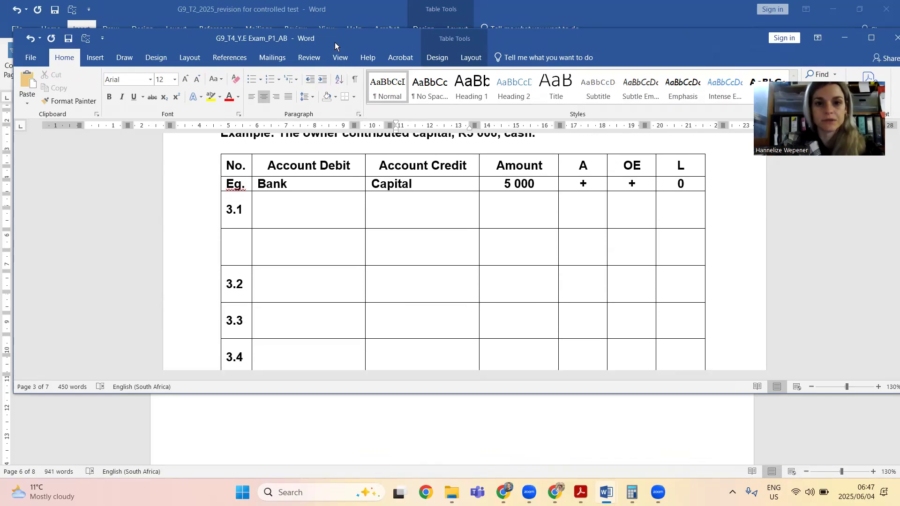
Position the answer book window so its table sits below the transactions list.
left_click_drag(334, 43, 344, 229)
scroll(406, 134, "down", 2)
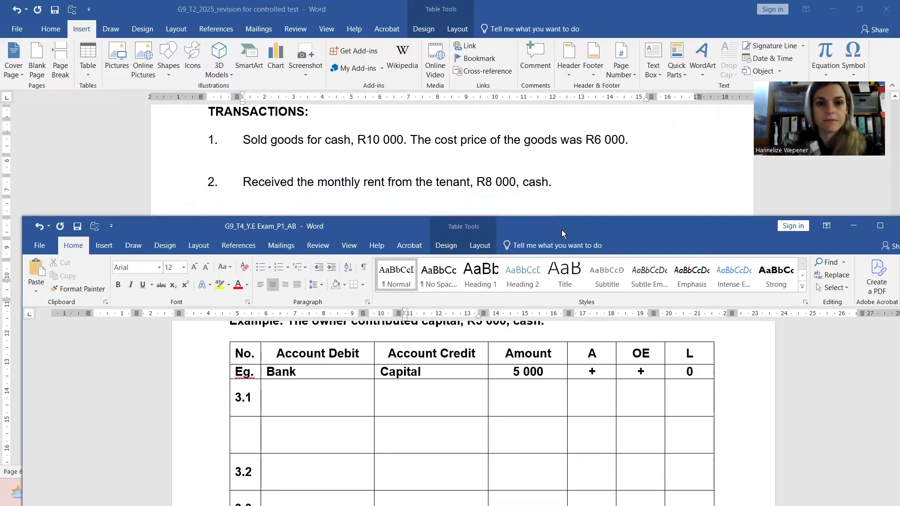
left_click_drag(561, 230, 559, 167)
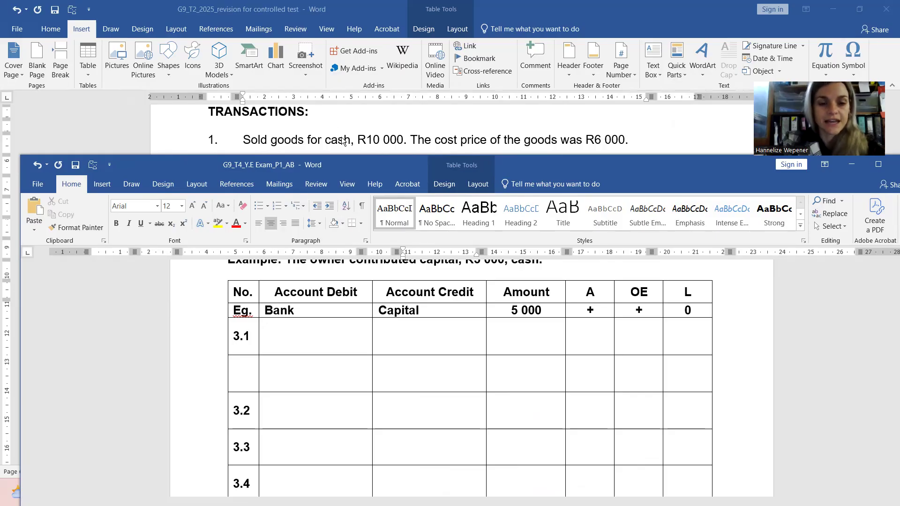
Enter Bank debited, Sales credited, 10 000, and effects +, +, 0 in row 3.1.
left_click(296, 348)
type("Bank")
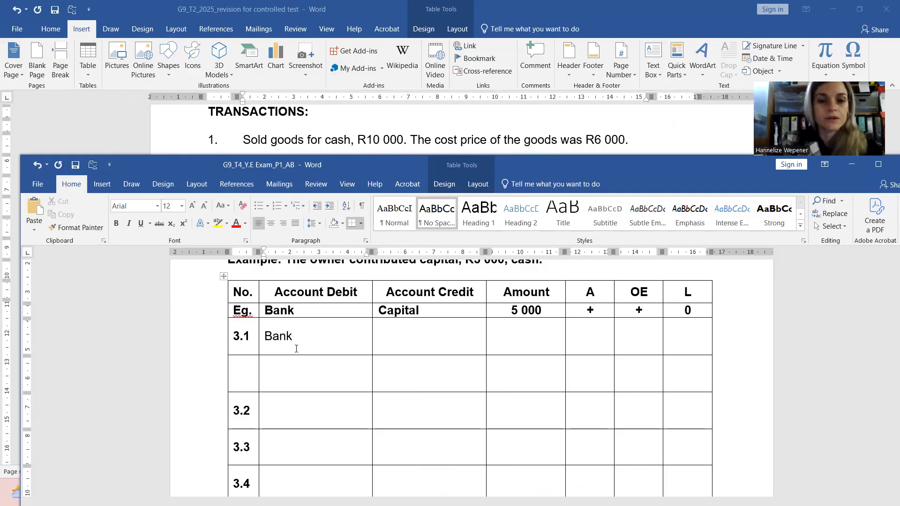
type("Sales")
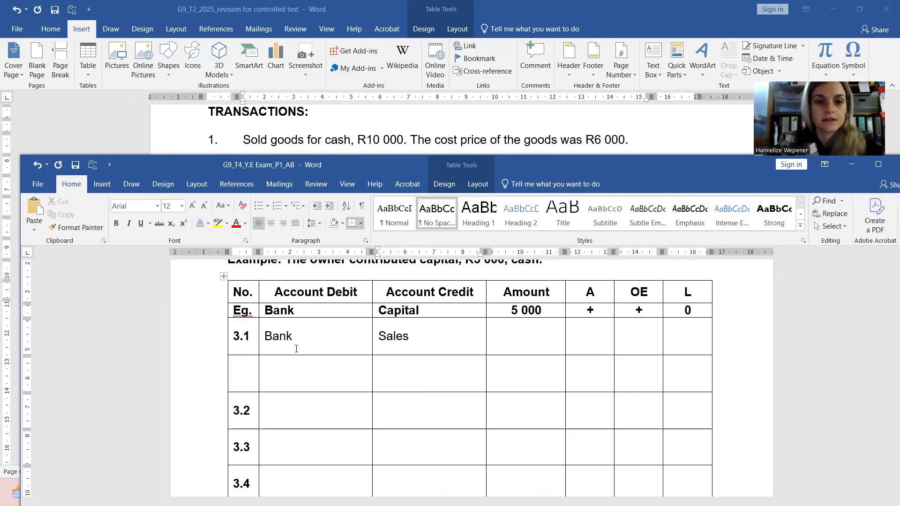
left_click(588, 348)
type("+")
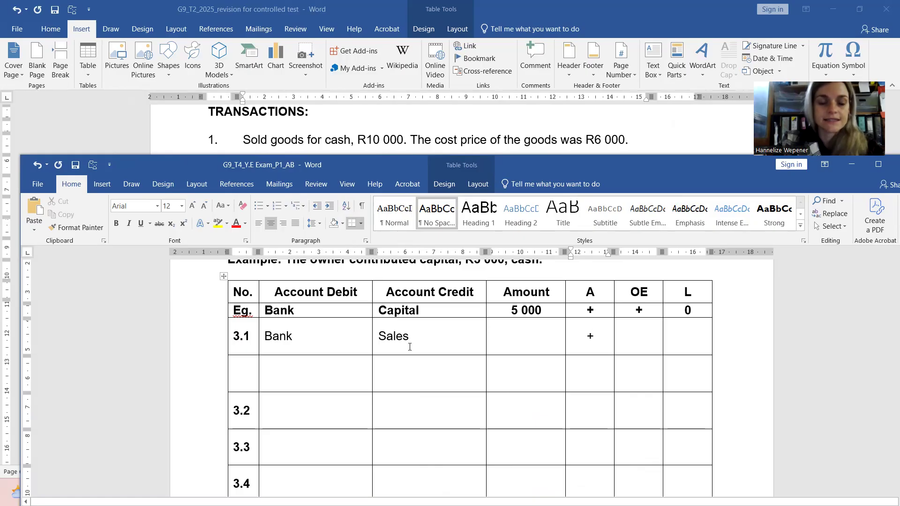
left_click(640, 337)
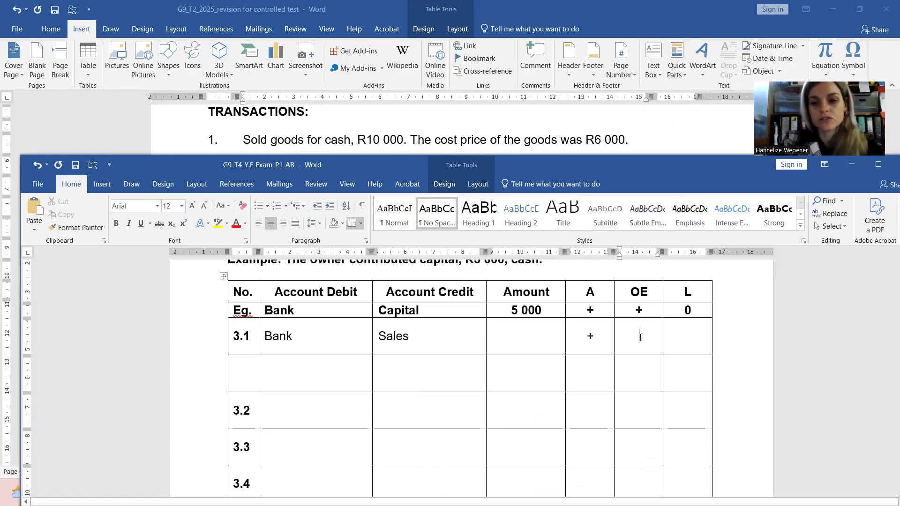
type("+")
left_click(689, 336)
type("0")
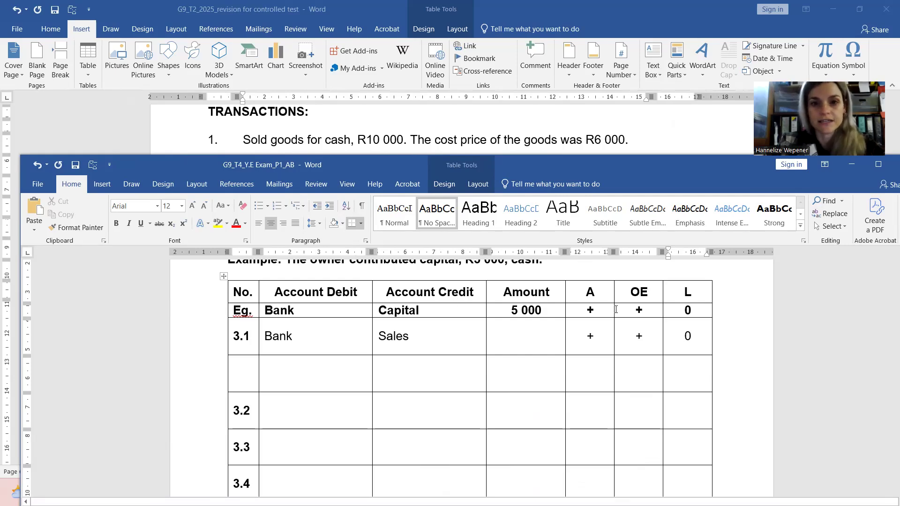
left_click(540, 339)
type("10 000")
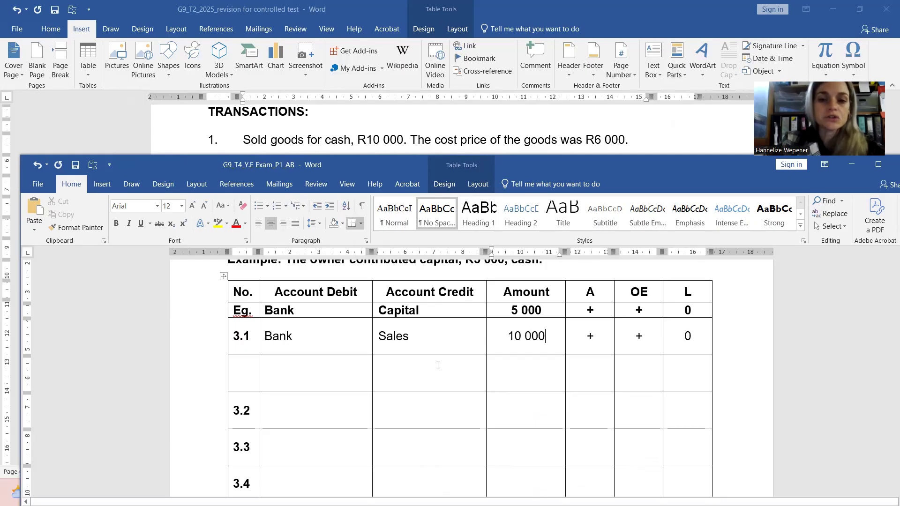
left_click(419, 378)
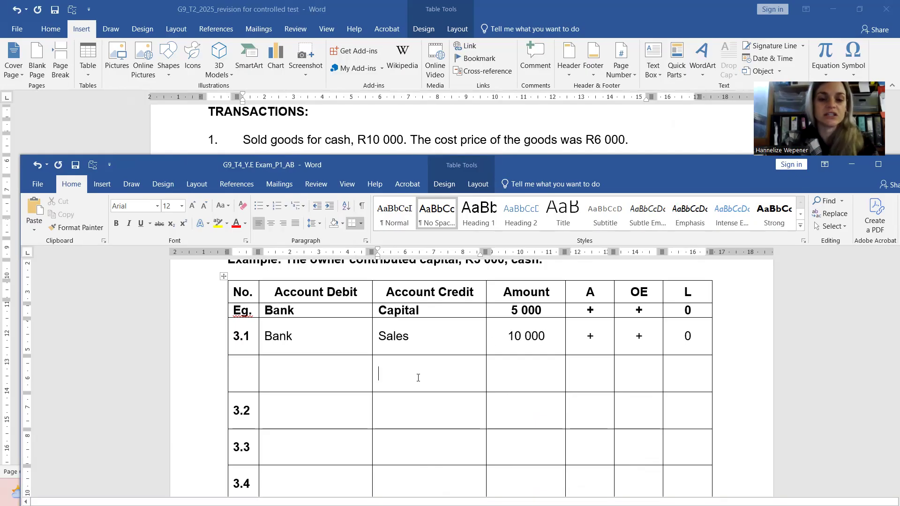
Add 3.1's cost line: Cost of Sales debited, Trading Stock credited, 6 000, effects -, -, 0.
type("Trading ")
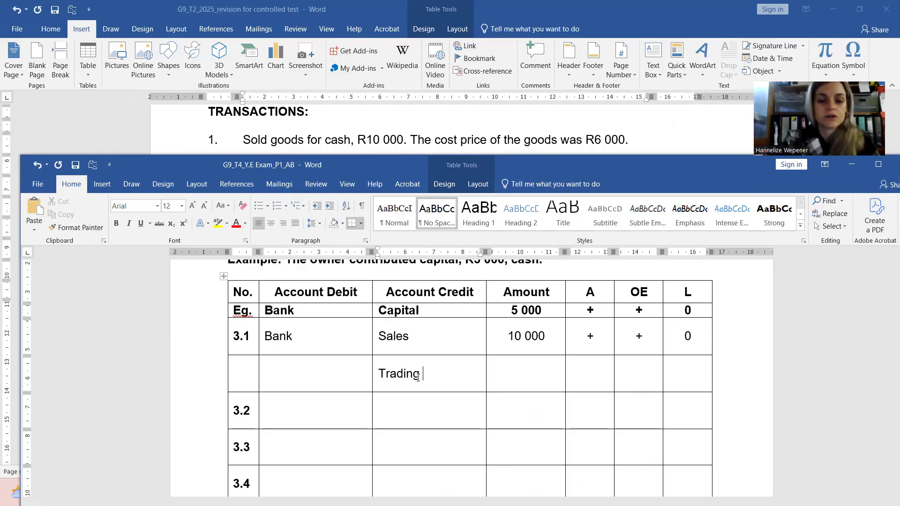
type("Stock")
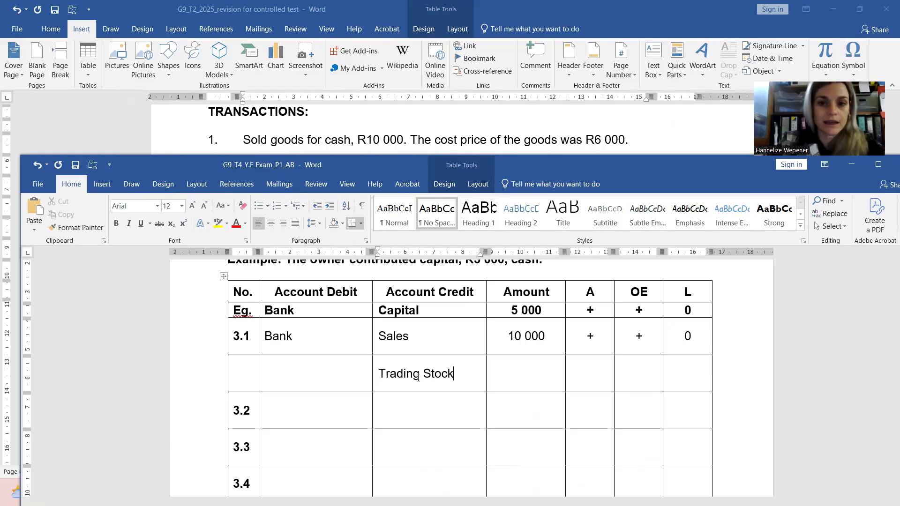
left_click(595, 381)
type("-")
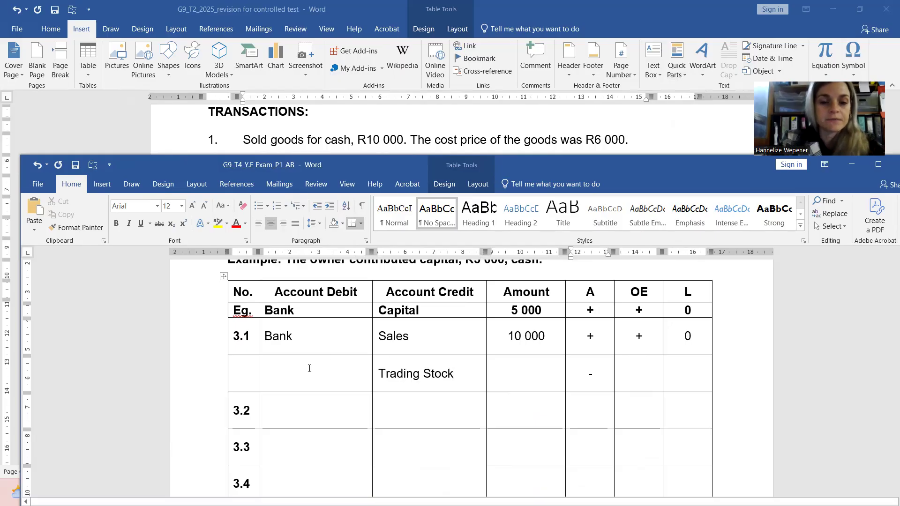
left_click(309, 369)
type("Cost of Sales")
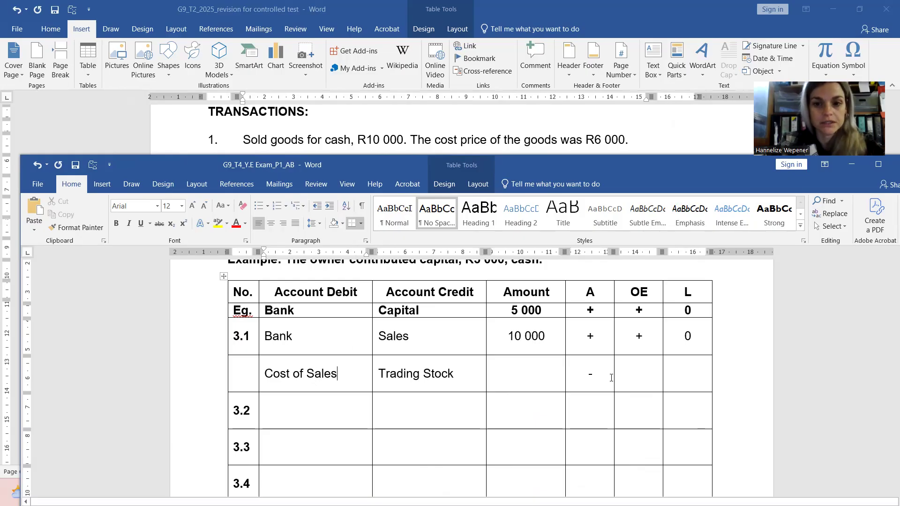
left_click(548, 377)
type("6 000")
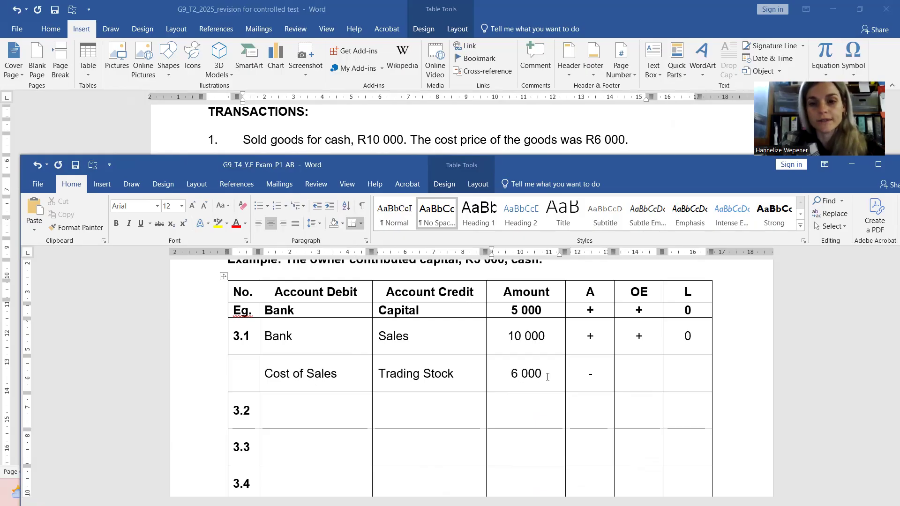
key("Tab")
type("-")
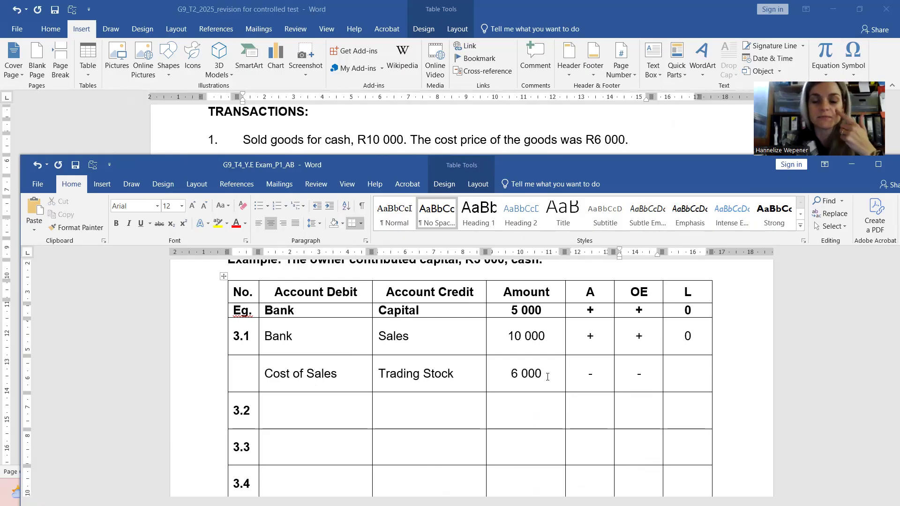
key("Tab")
type("0")
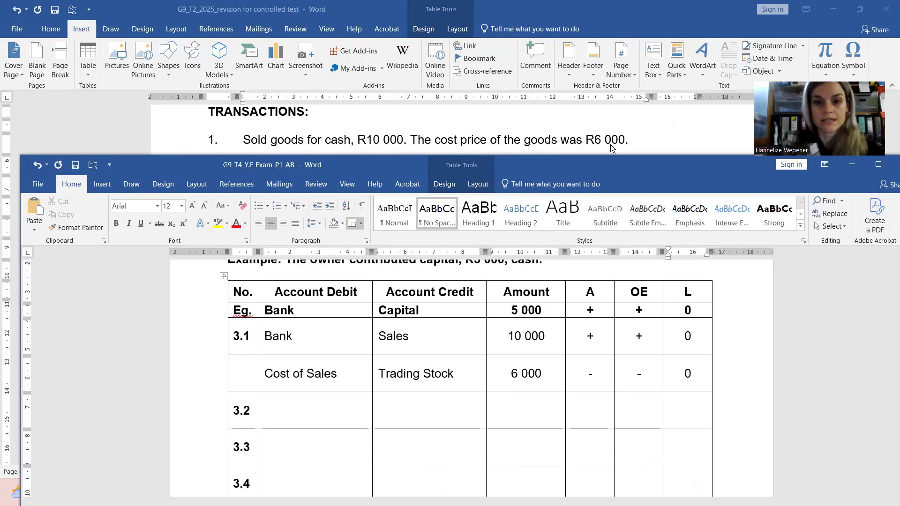
scroll(610, 144, "down", 3)
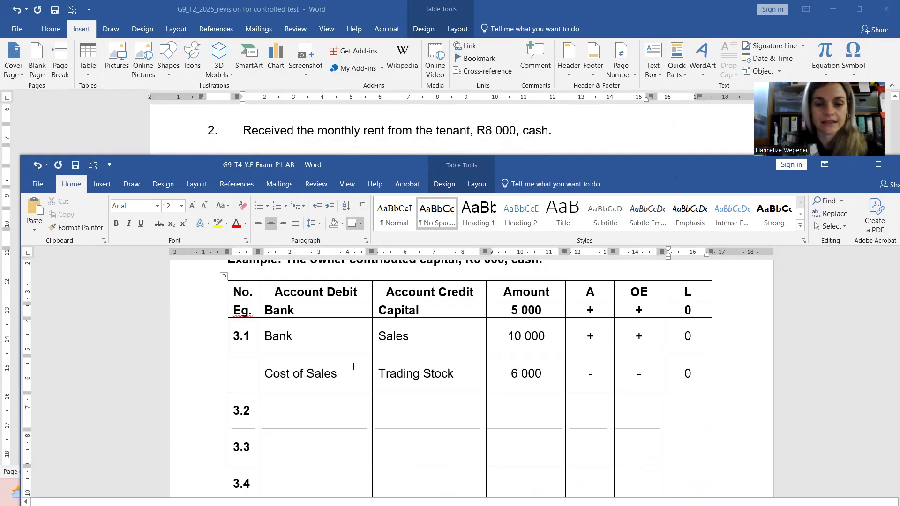
Enter Bank debited, Rent Income credited and amount 8 000 in row 3.2.
left_click(337, 410)
type("Bank")
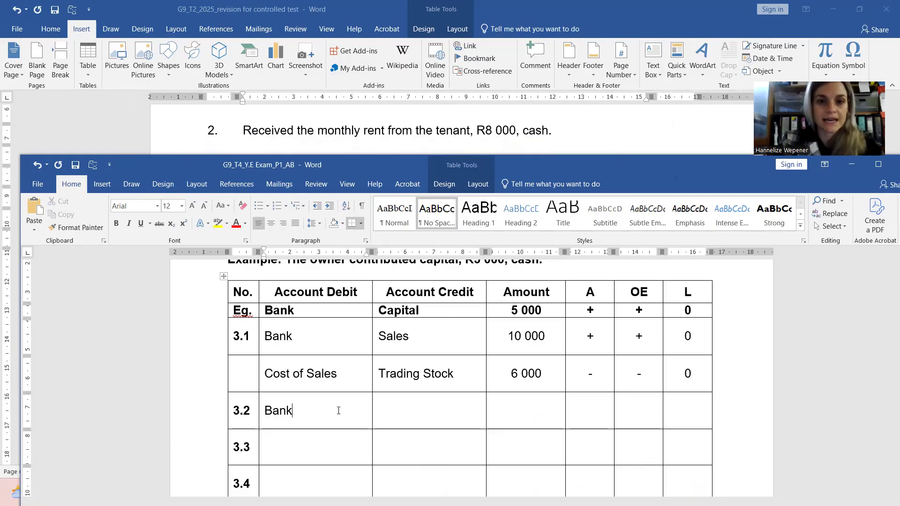
key("Tab")
type("Rent Income")
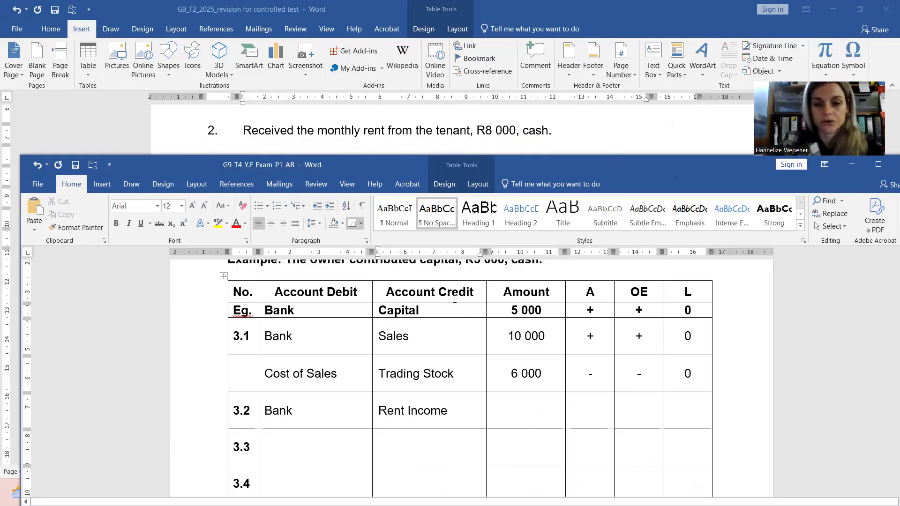
type("8 000")
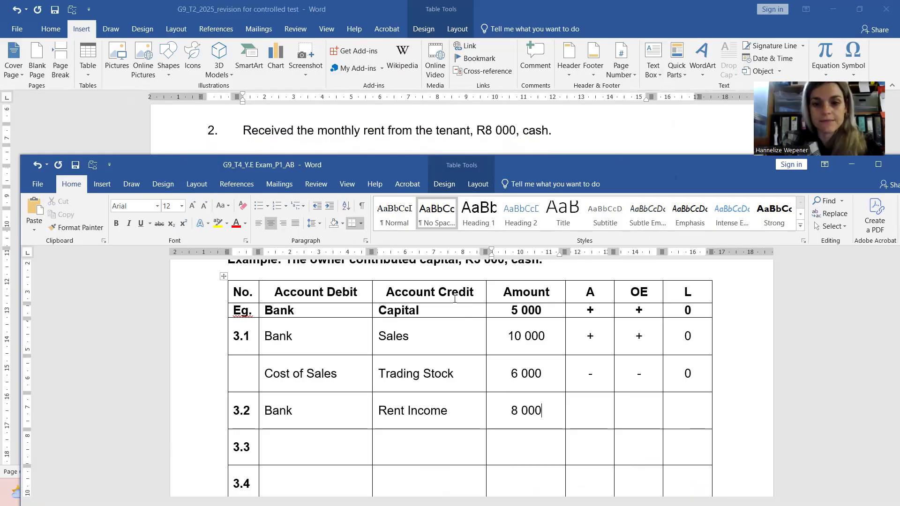
Mark row 3.2's effects as + for assets, + for owner's equity, 0 for liabilities.
key("Tab")
type("+")
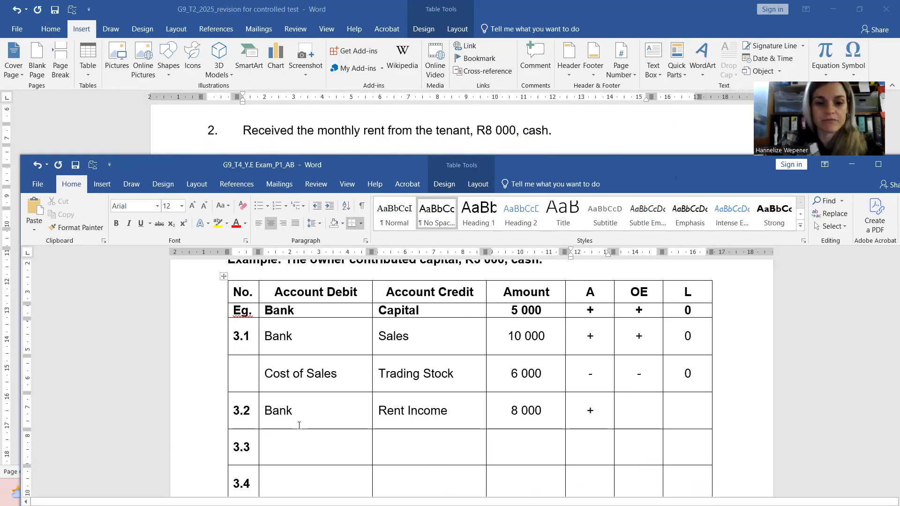
key("Tab")
type("+")
key("Tab")
type("0")
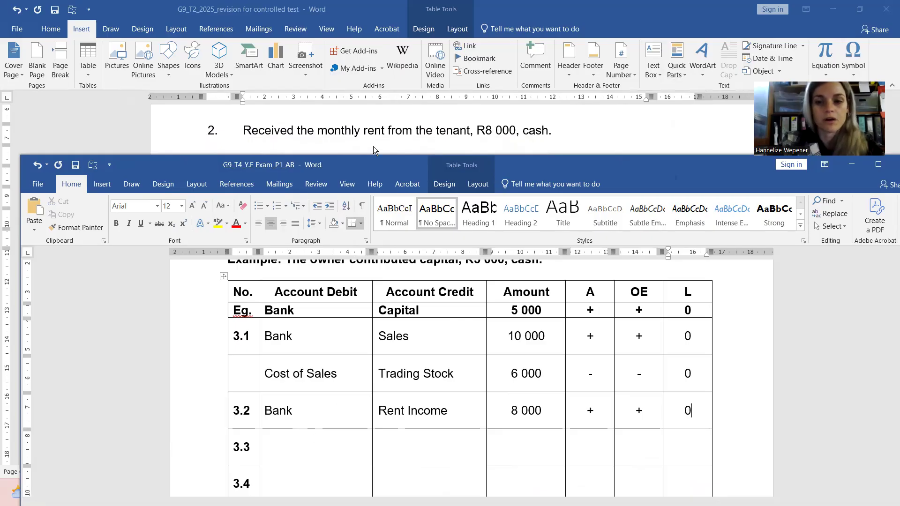
scroll(384, 291, "down", 1)
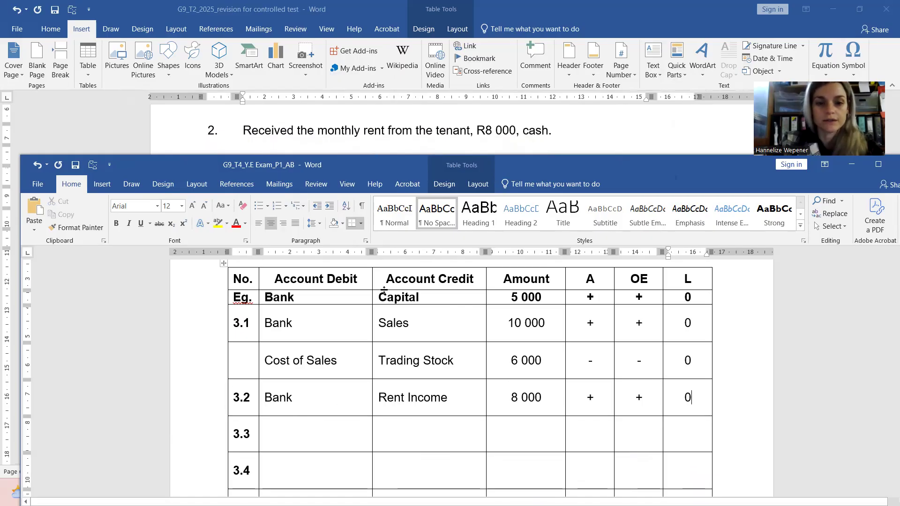
Fill row 3.3 with Bank debited, Loan credited, 80 000, and effects +, 0, +.
scroll(424, 121, "down", 2)
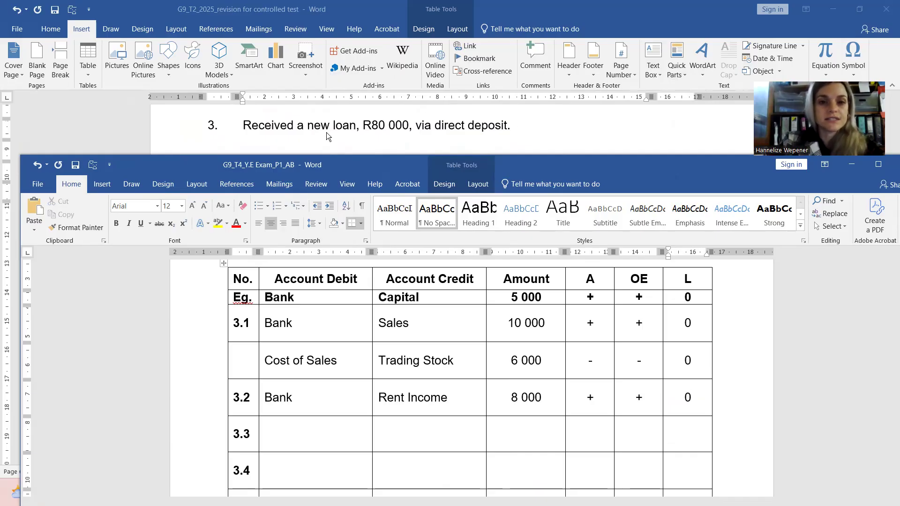
left_click(303, 430)
type("Bank")
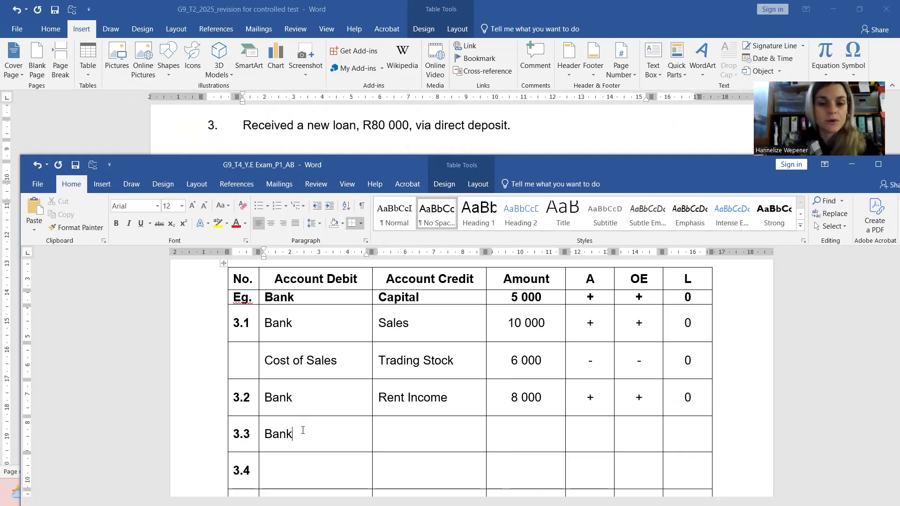
key("Tab")
type("Loa")
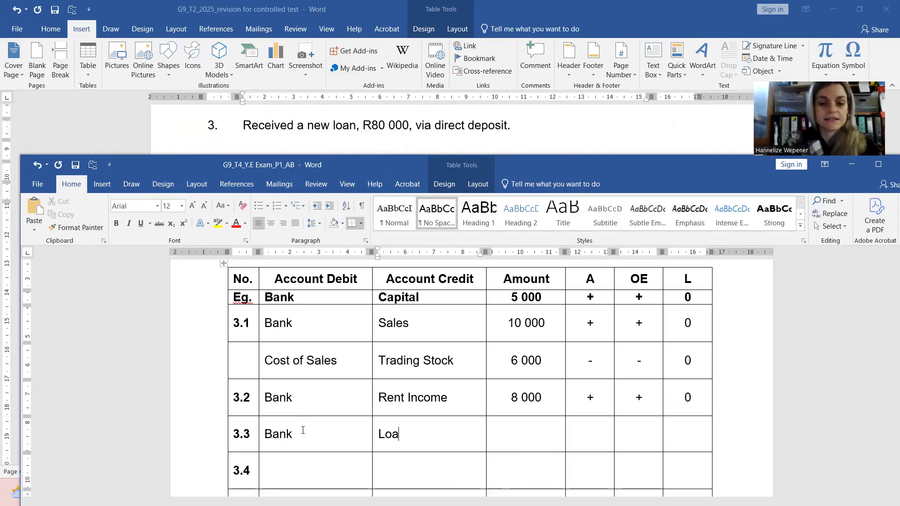
type("n")
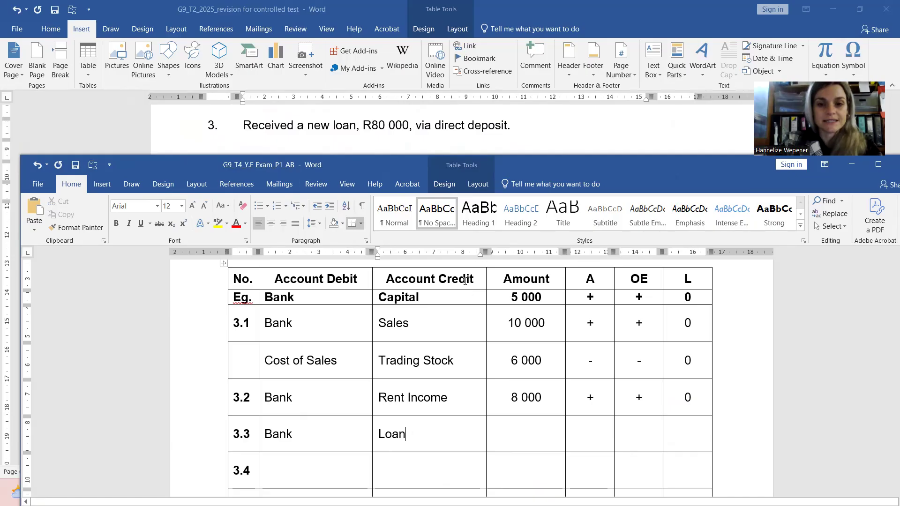
key("Tab")
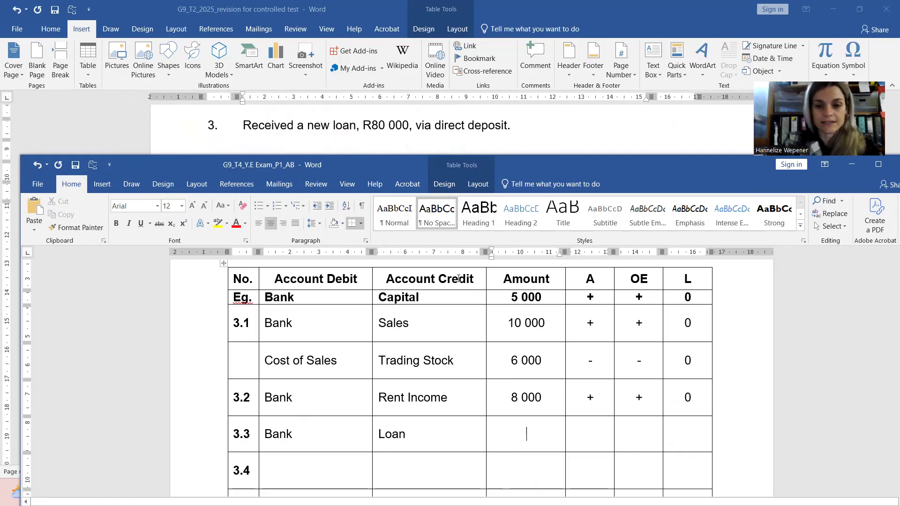
type("80 000")
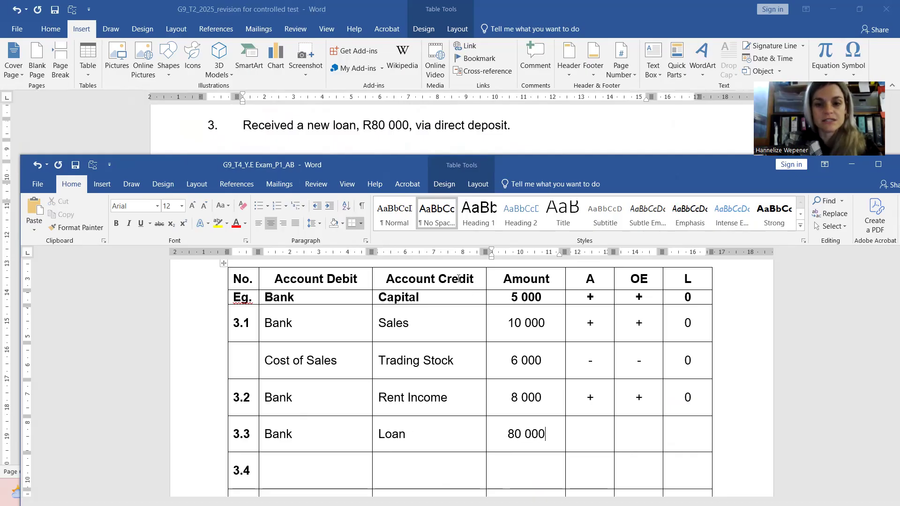
type("+")
key("Tab")
type("0")
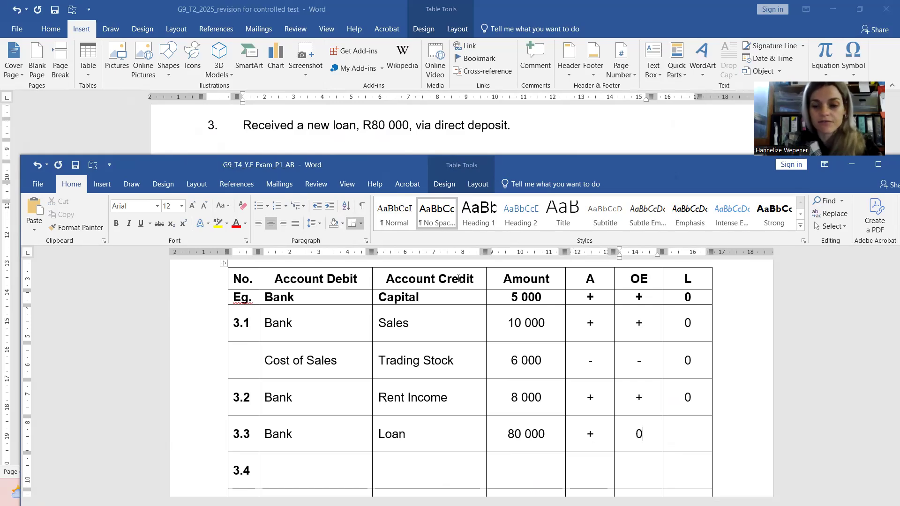
key("Tab")
type("+")
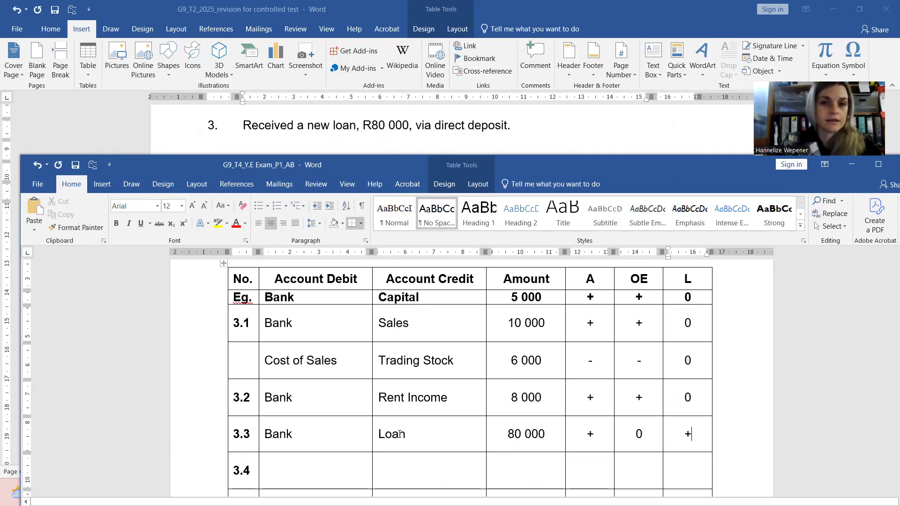
scroll(399, 433, "down", 1)
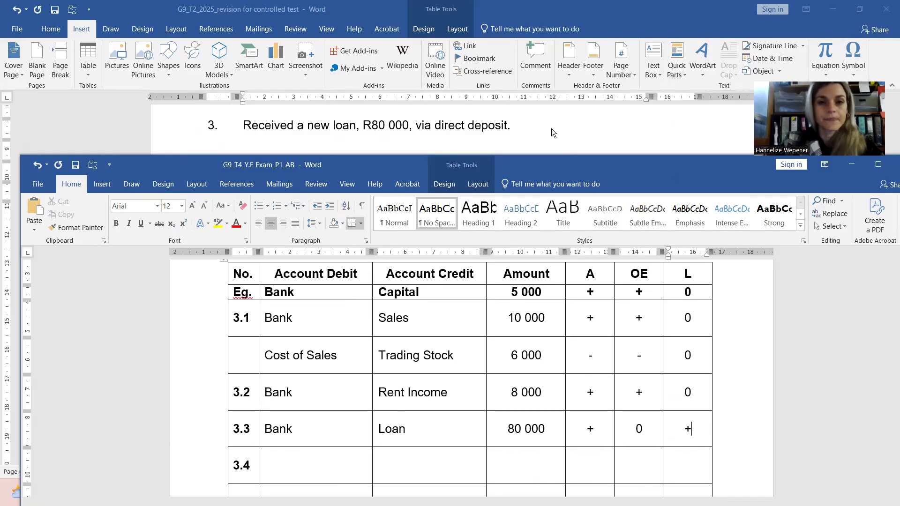
Scroll the question paper to show transaction 4, Easy Stores paying R9 000 by EFT.
scroll(551, 128, "down", 3)
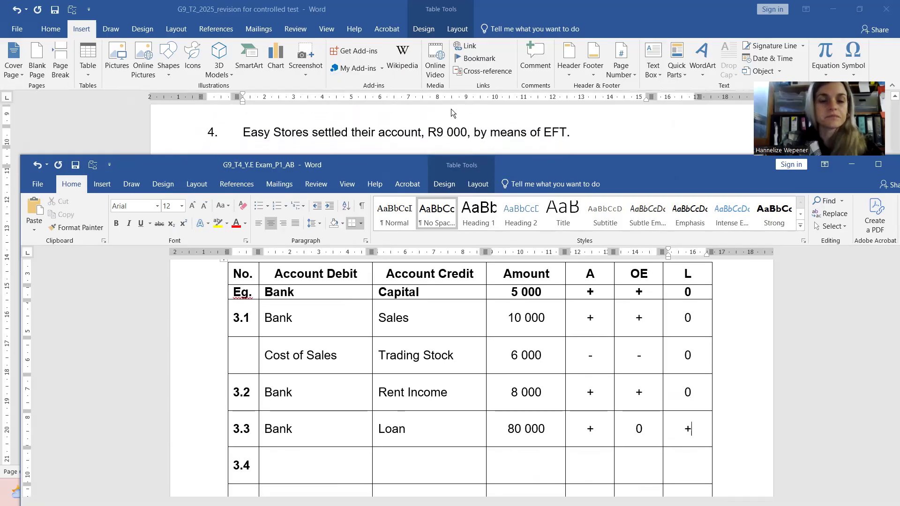
type("+")
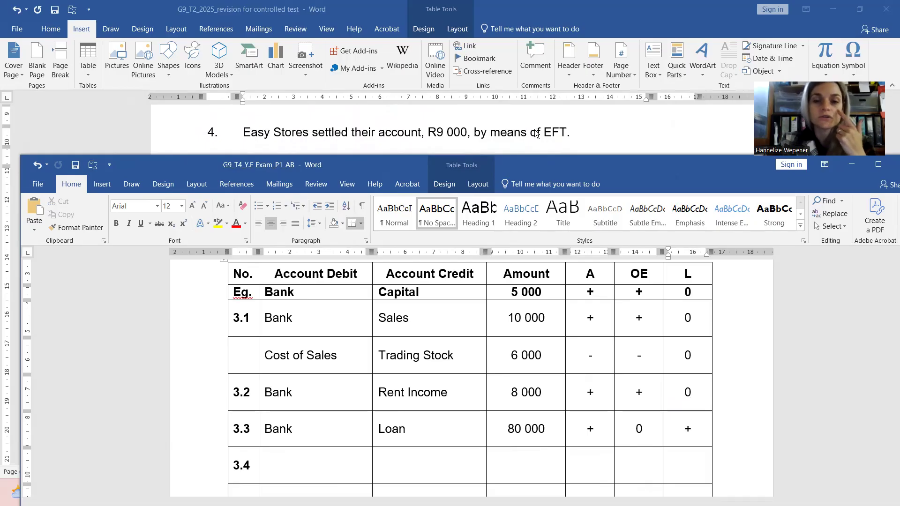
Fill row 3.4: Bank debited, Debtors Control: Easy Stores credited, 9 000, effects + / -, 0, 0.
type("Bank")
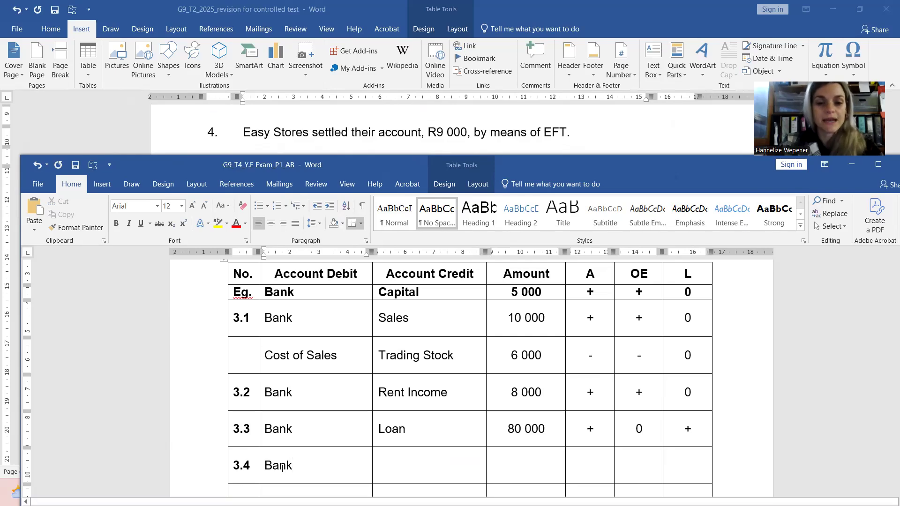
key("Tab")
type("Debt")
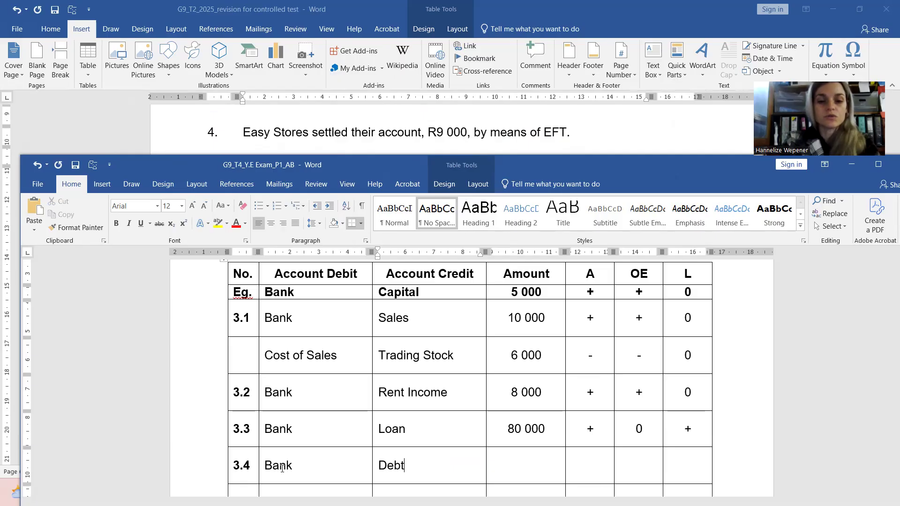
type("ors Control")
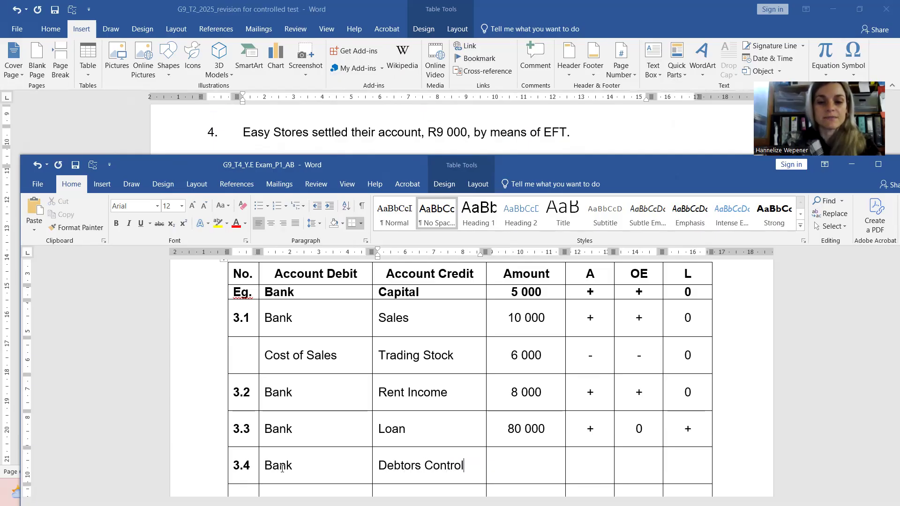
type(": Eas")
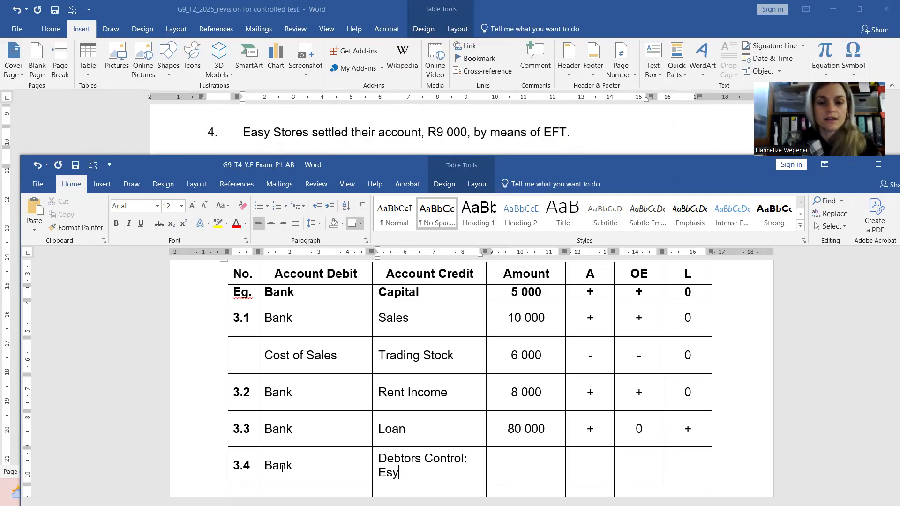
type("y Stores")
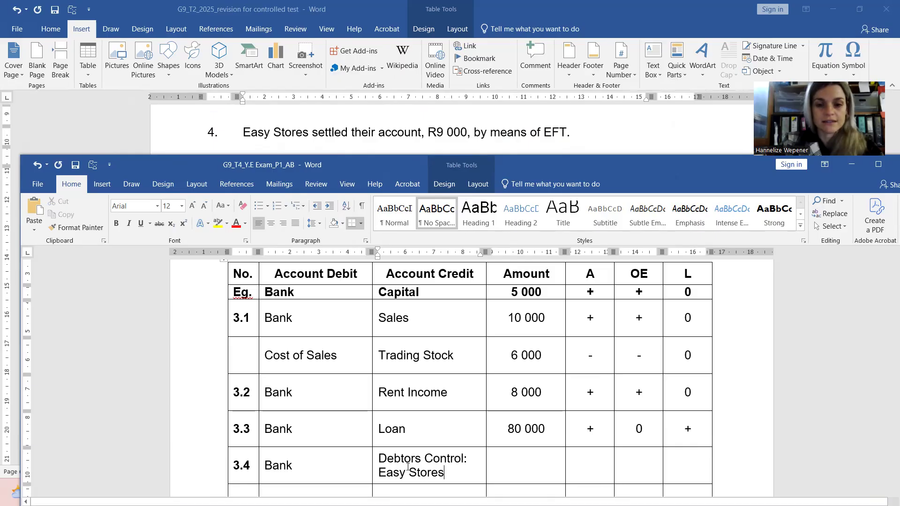
key("Tab")
type("9 000")
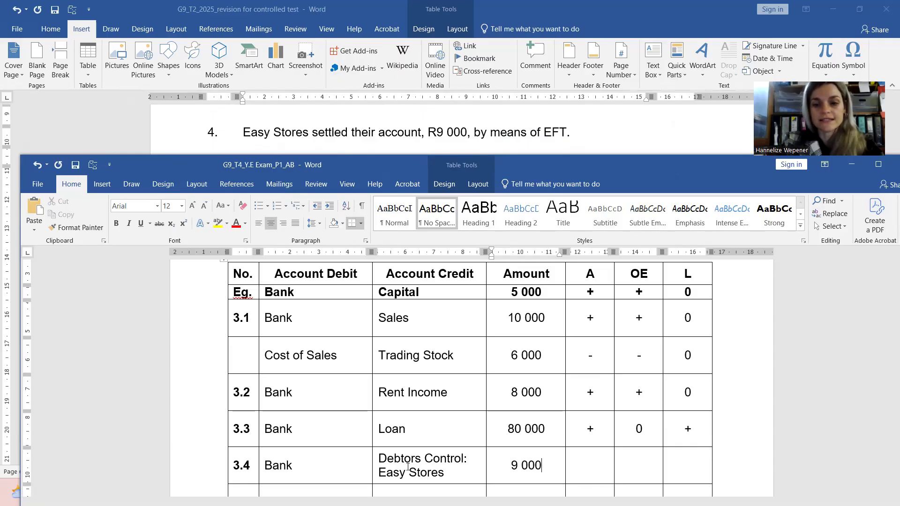
key("Tab")
type("+")
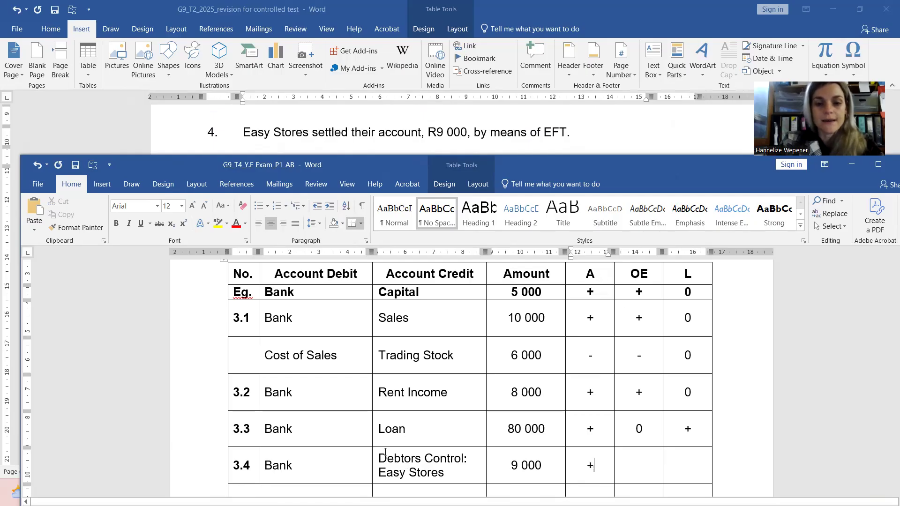
type(" / -")
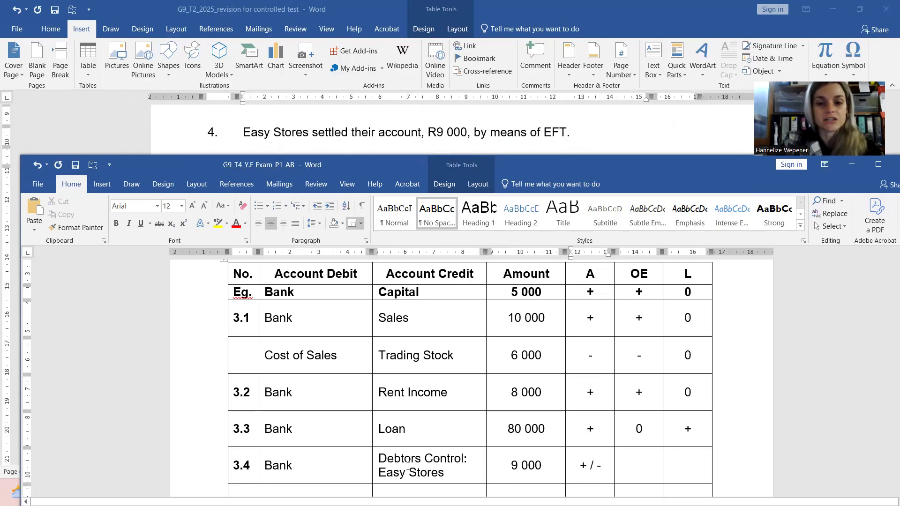
key("Tab")
type("0")
key("Tab")
type("0")
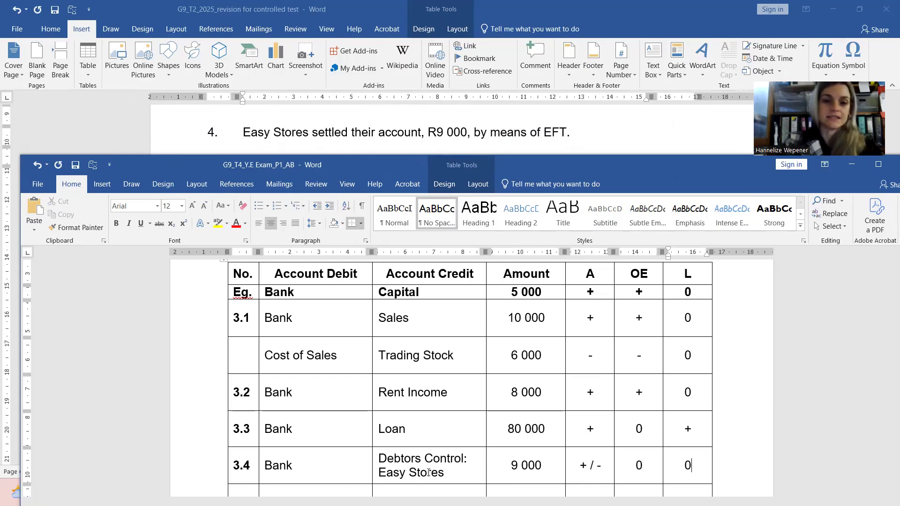